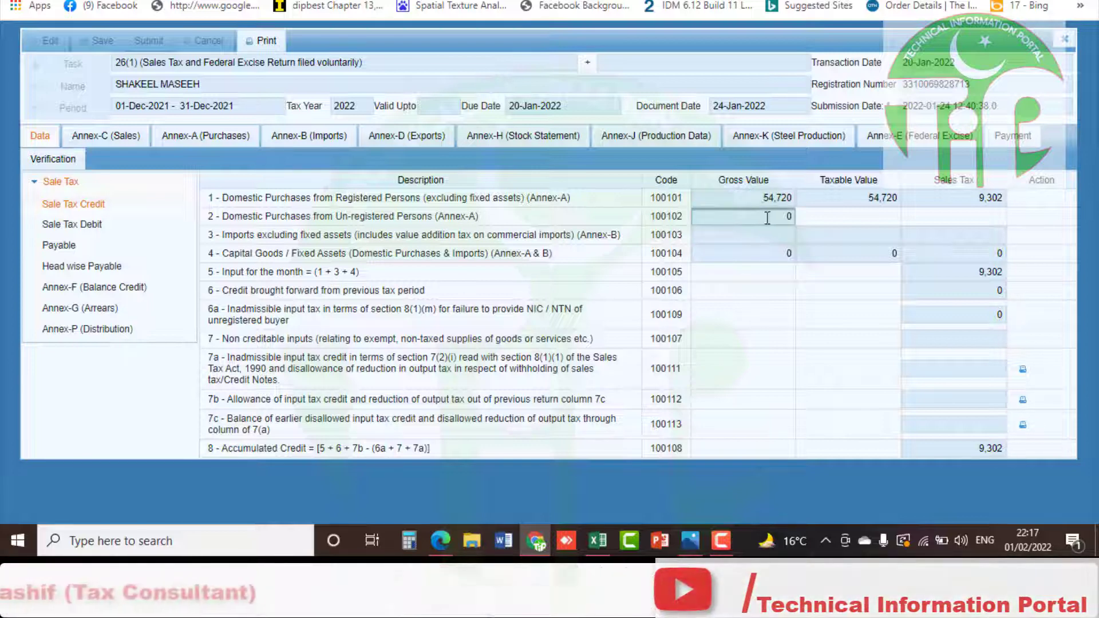
Select the row 2 Gross Value field for unregistered purchases under Sale Tax Credit
{"action": "double_click", "coordinate": [789, 216]}
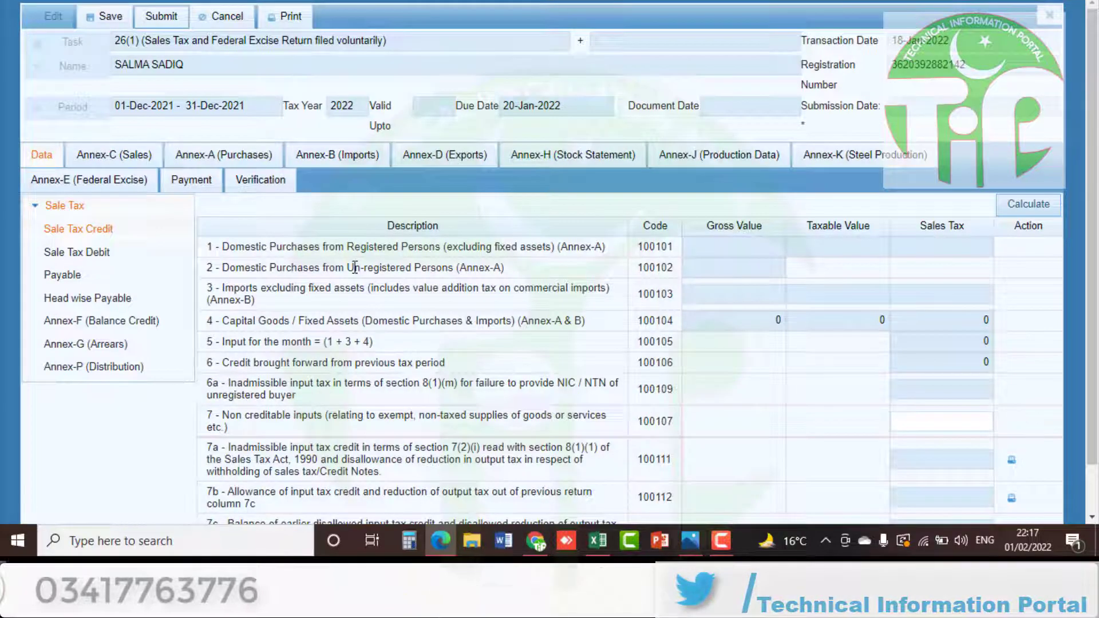
On Annex-A (Purchases), load the available invoices and tick select-all
{"action": "left_click", "coordinate": [250, 157]}
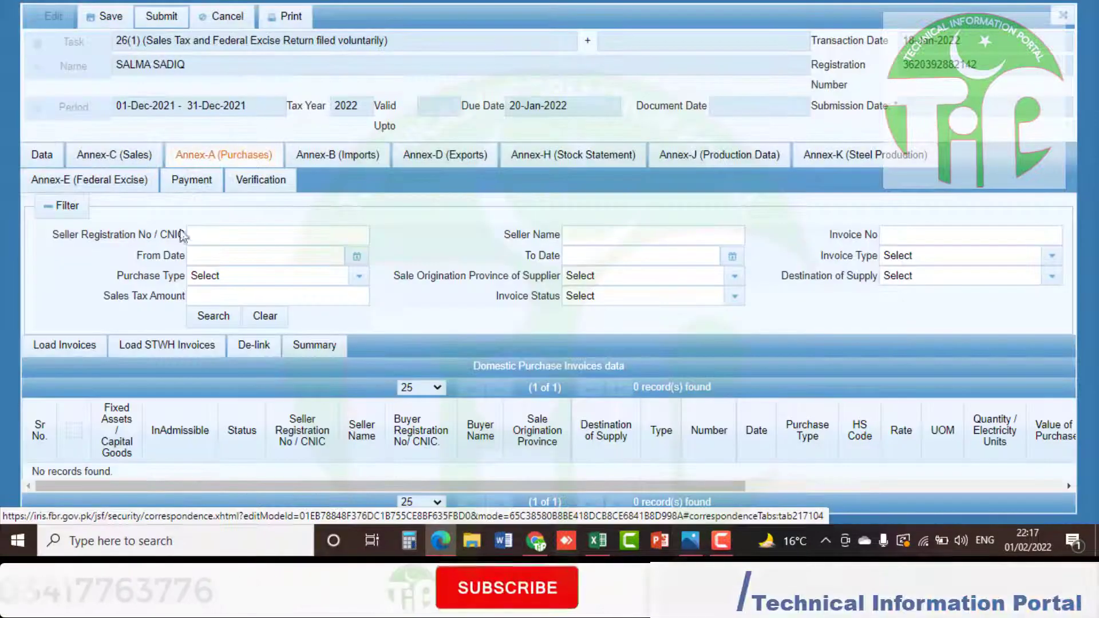
{"action": "left_click", "coordinate": [68, 346]}
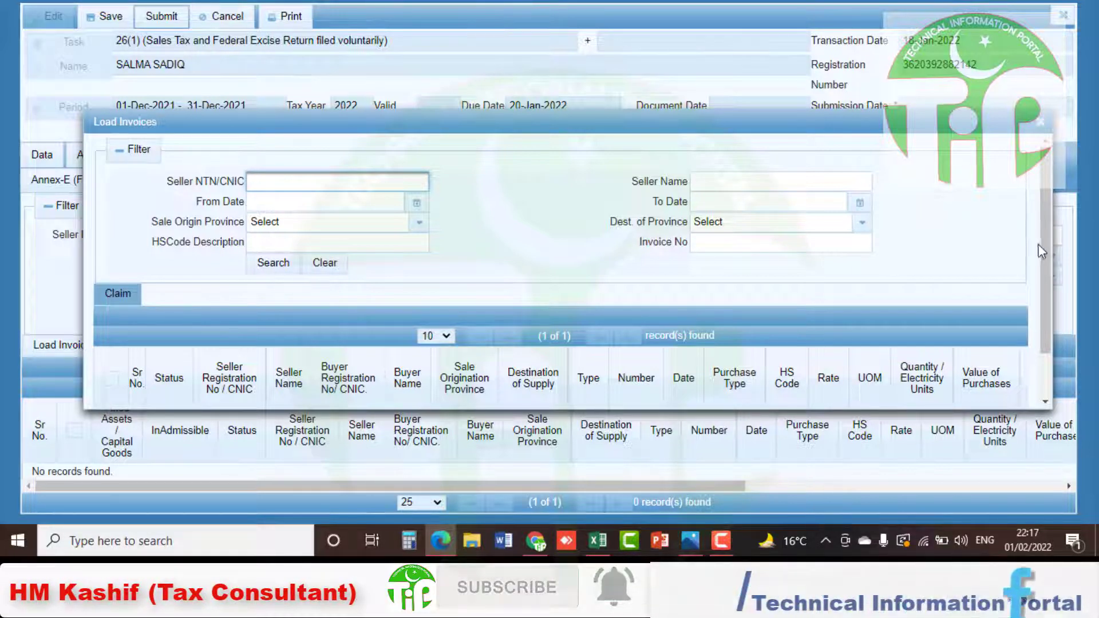
{"action": "left_click_drag", "start_coordinate": [1043, 249], "coordinate": [1043, 289]}
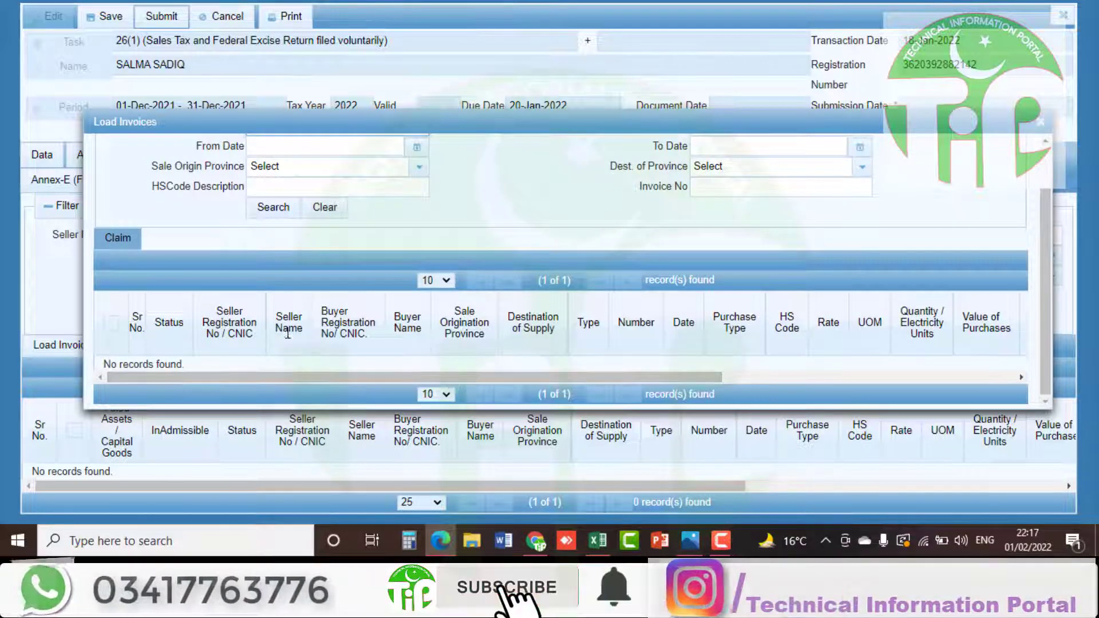
{"action": "left_click", "coordinate": [111, 324]}
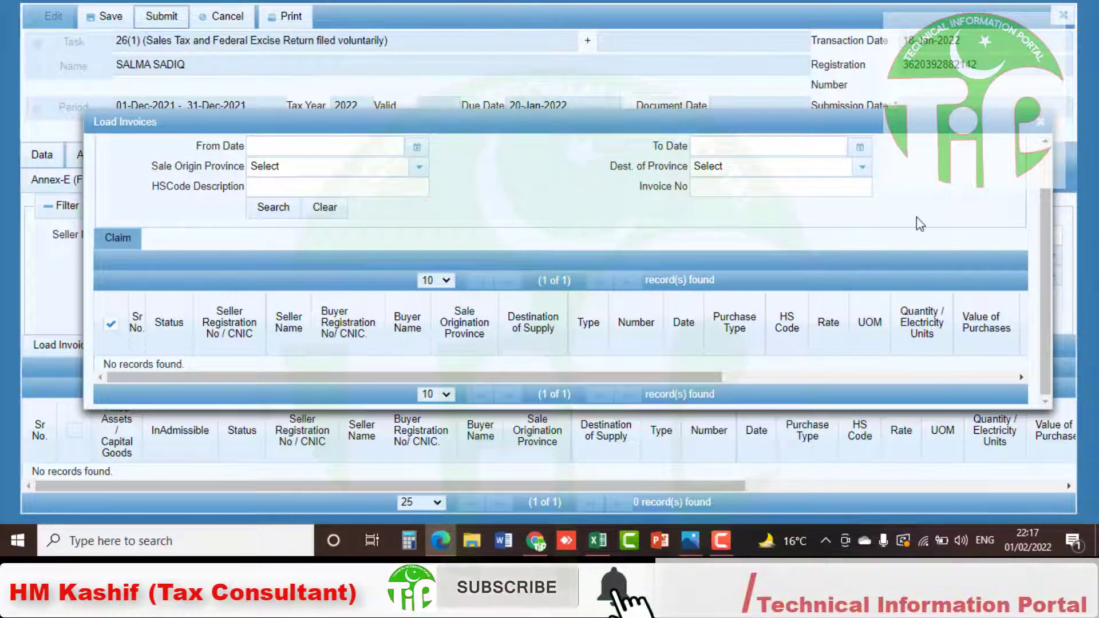
{"action": "left_click_drag", "start_coordinate": [1049, 244], "coordinate": [1042, 189]}
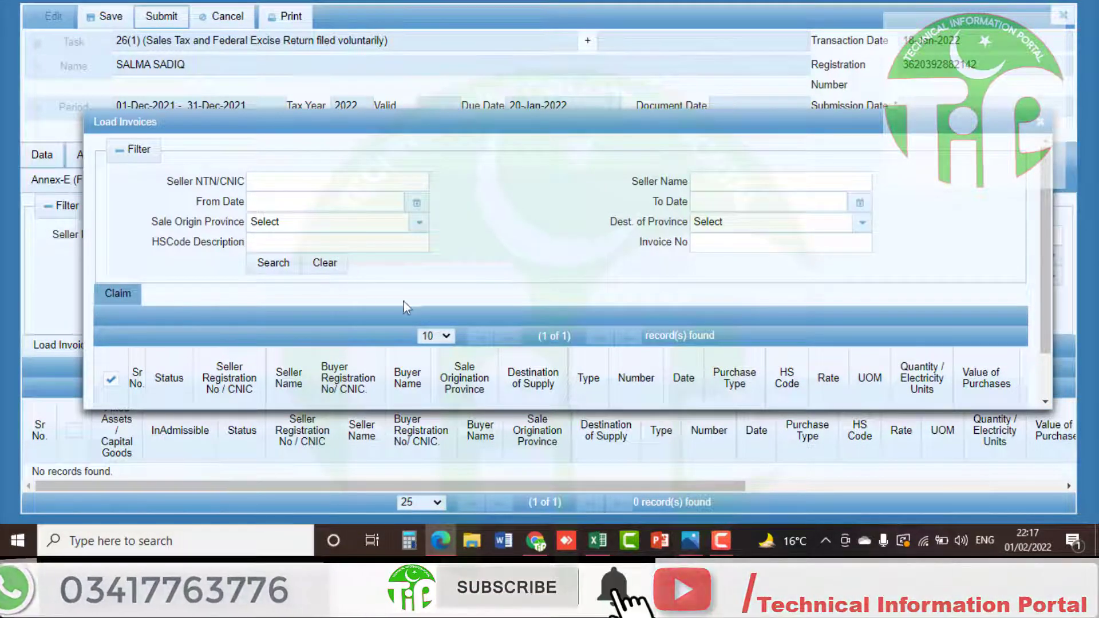
Try the From Date calendar, then close the Load Invoices popup and the return form
{"action": "left_click", "coordinate": [417, 202]}
{"action": "left_click", "coordinate": [328, 227]}
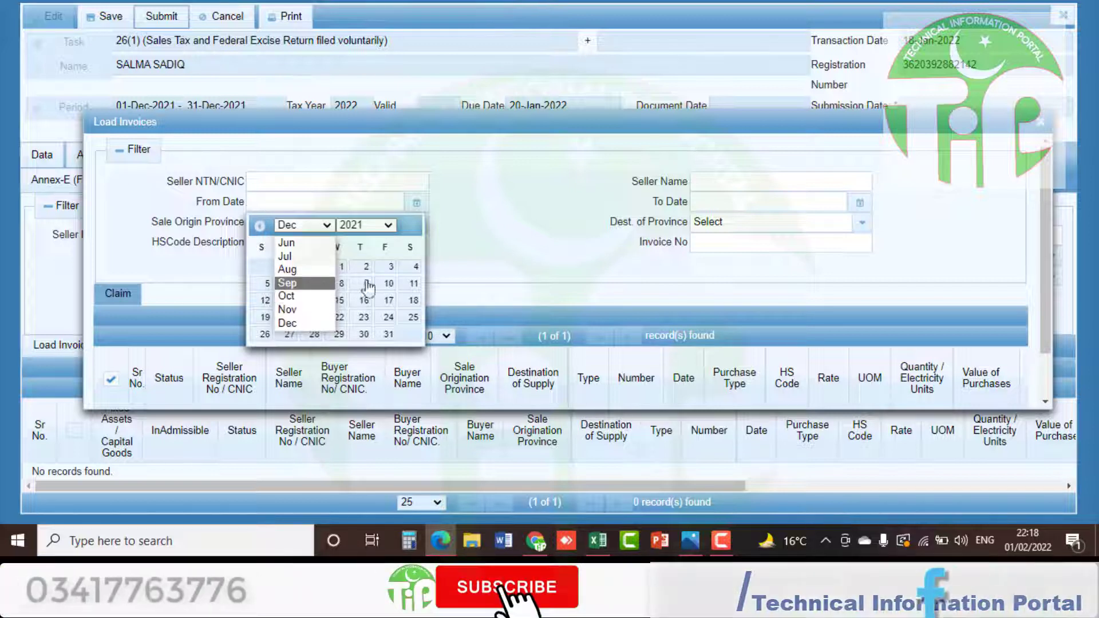
{"action": "left_click", "coordinate": [520, 288]}
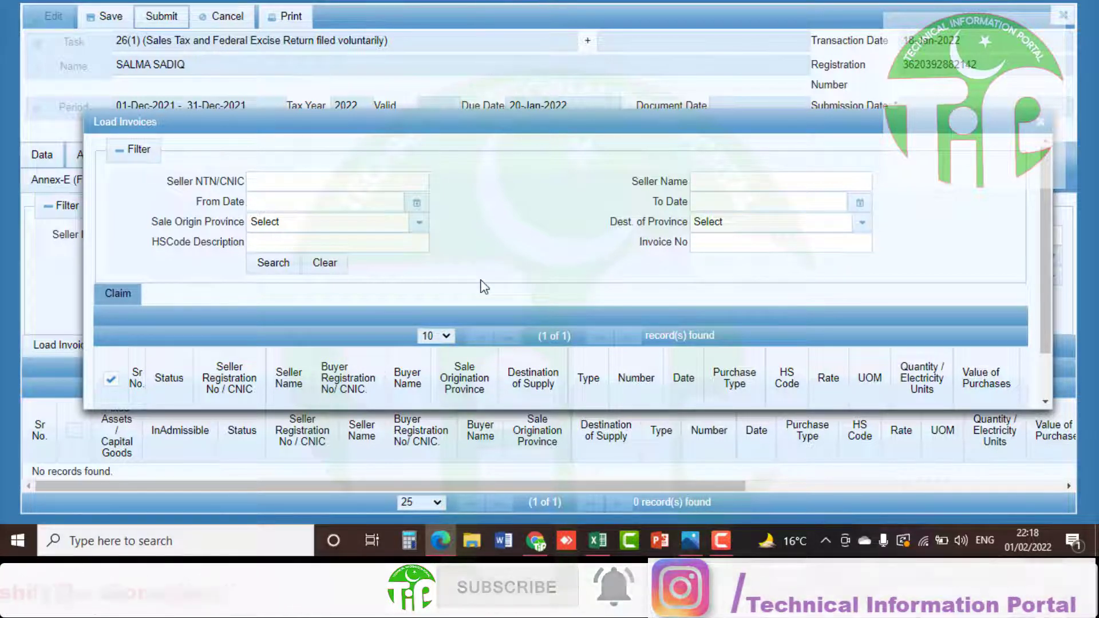
{"action": "left_click", "coordinate": [1040, 122]}
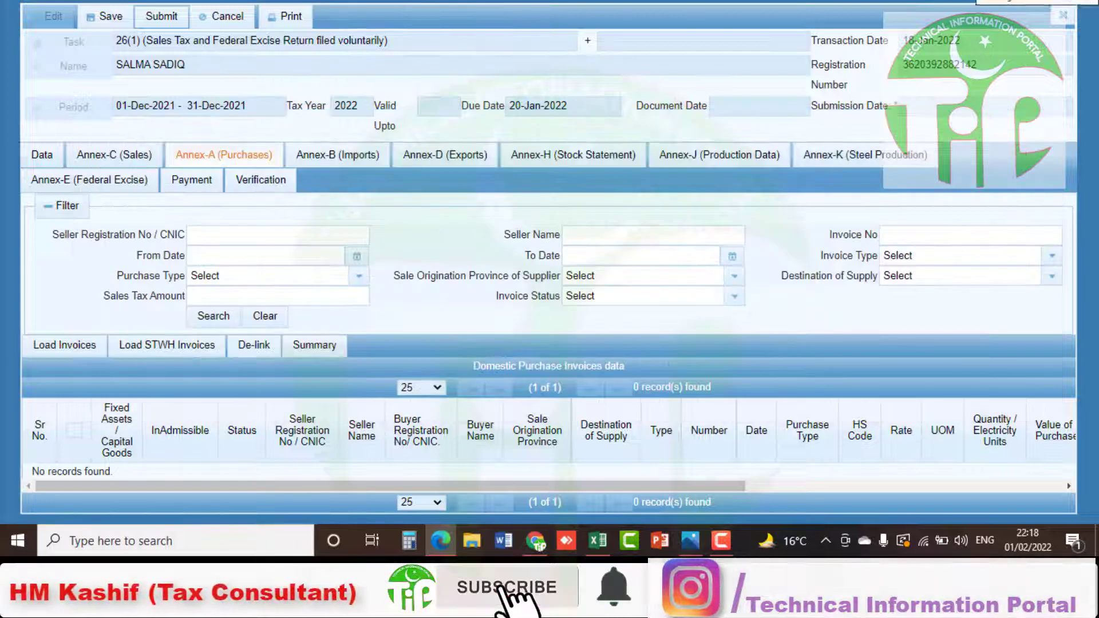
{"action": "left_click", "coordinate": [1059, 22]}
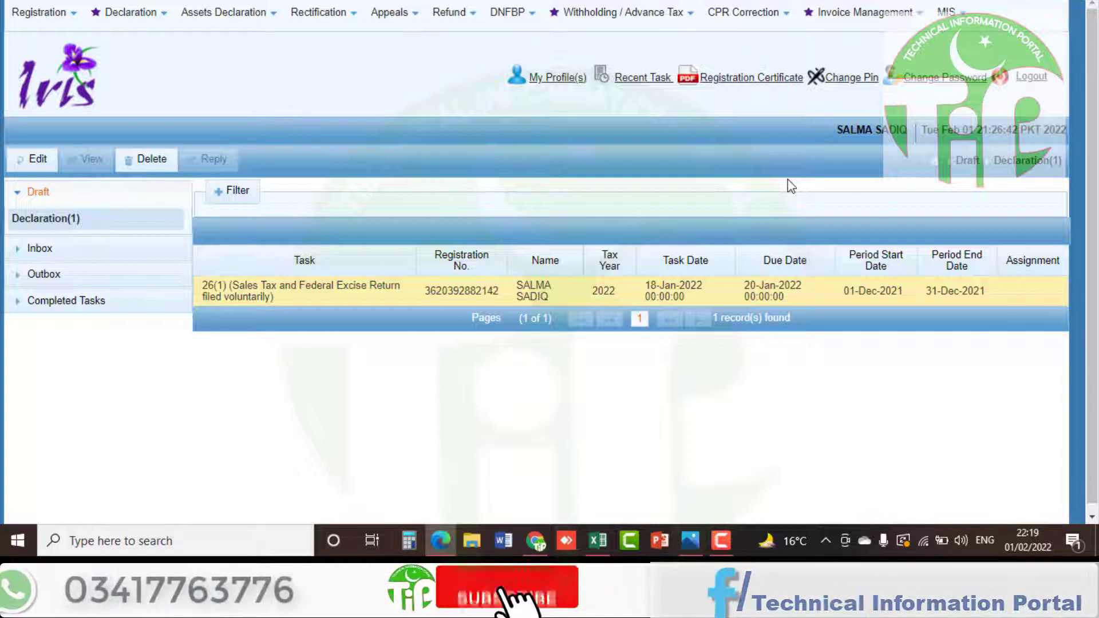
Go to Invoice Management > Sales Ledger and start a new invoice
{"action": "left_click", "coordinate": [875, 22]}
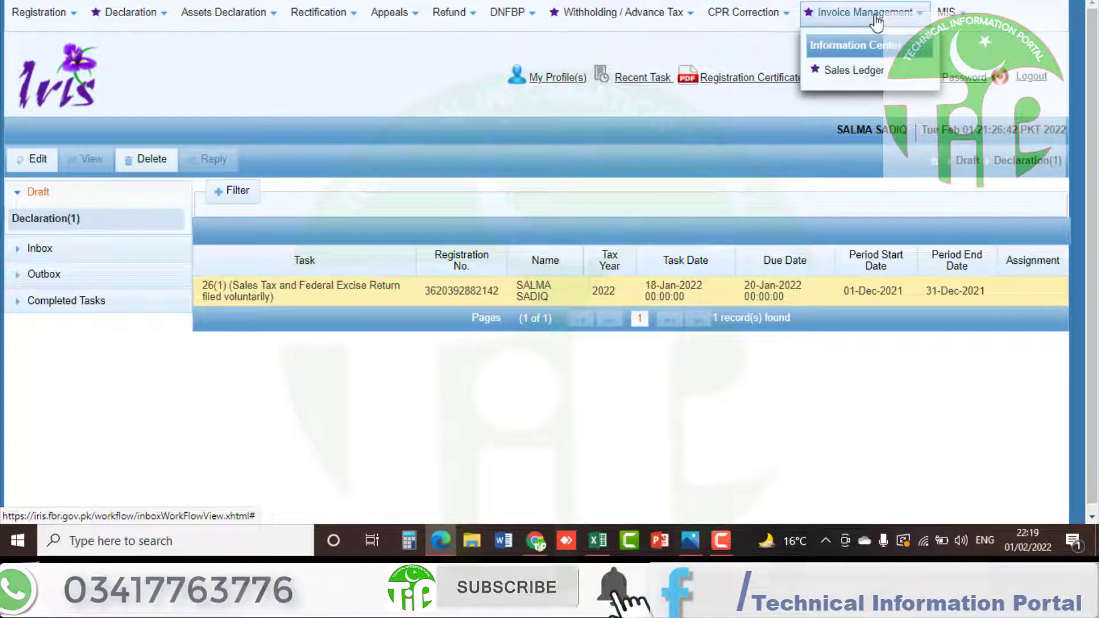
{"action": "left_click", "coordinate": [844, 71]}
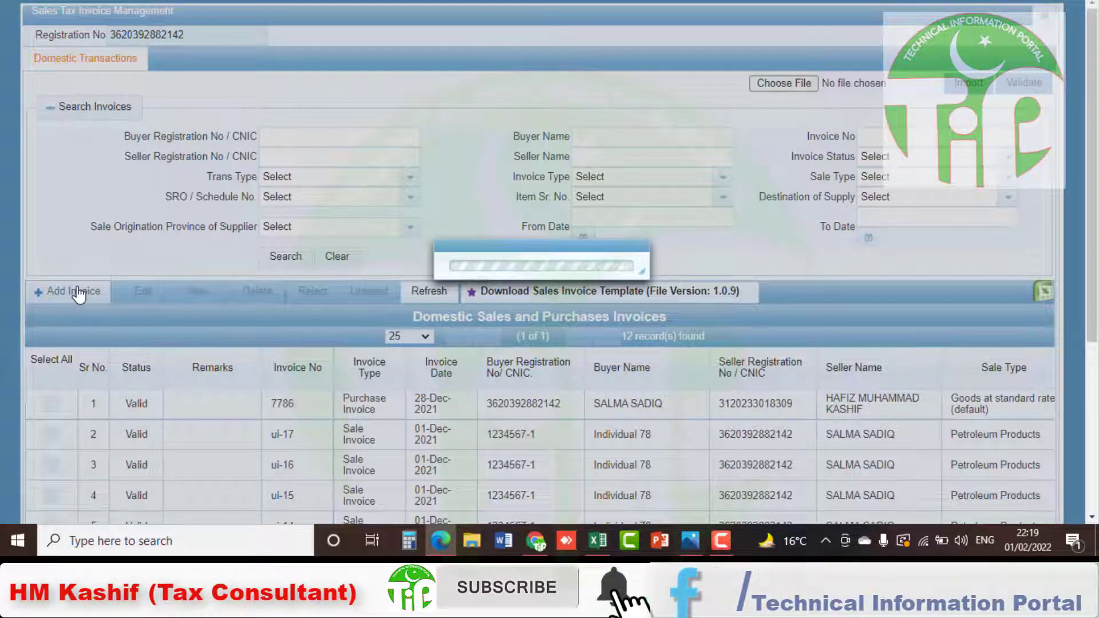
{"action": "left_click", "coordinate": [78, 294]}
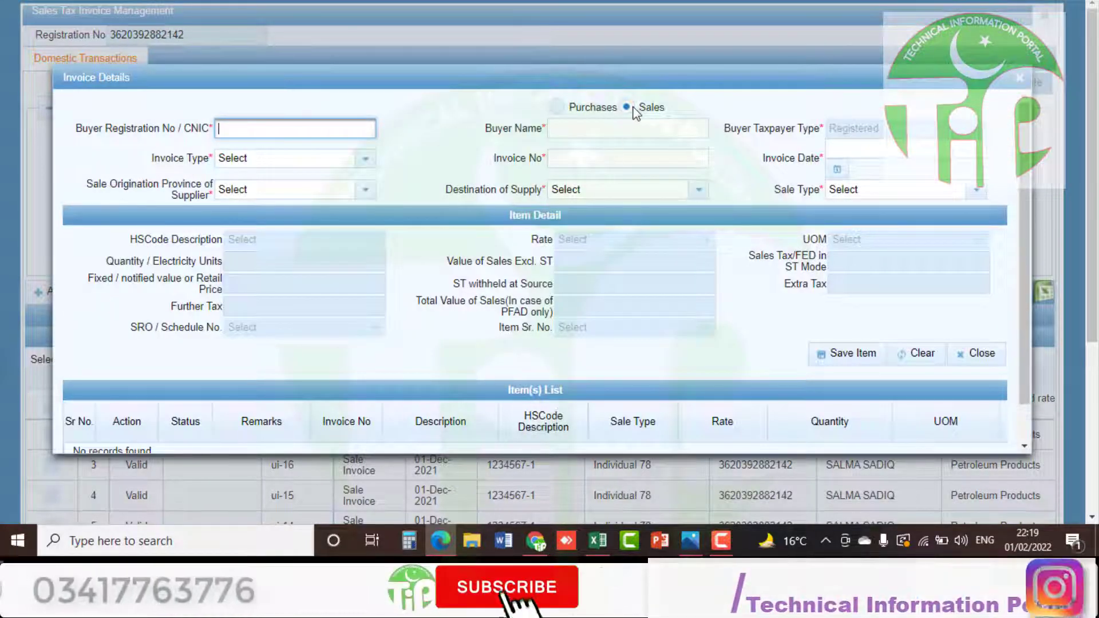
Make it a purchase with the seller's registration number, type Purchase Invoice, number 7786
{"action": "left_click", "coordinate": [558, 107]}
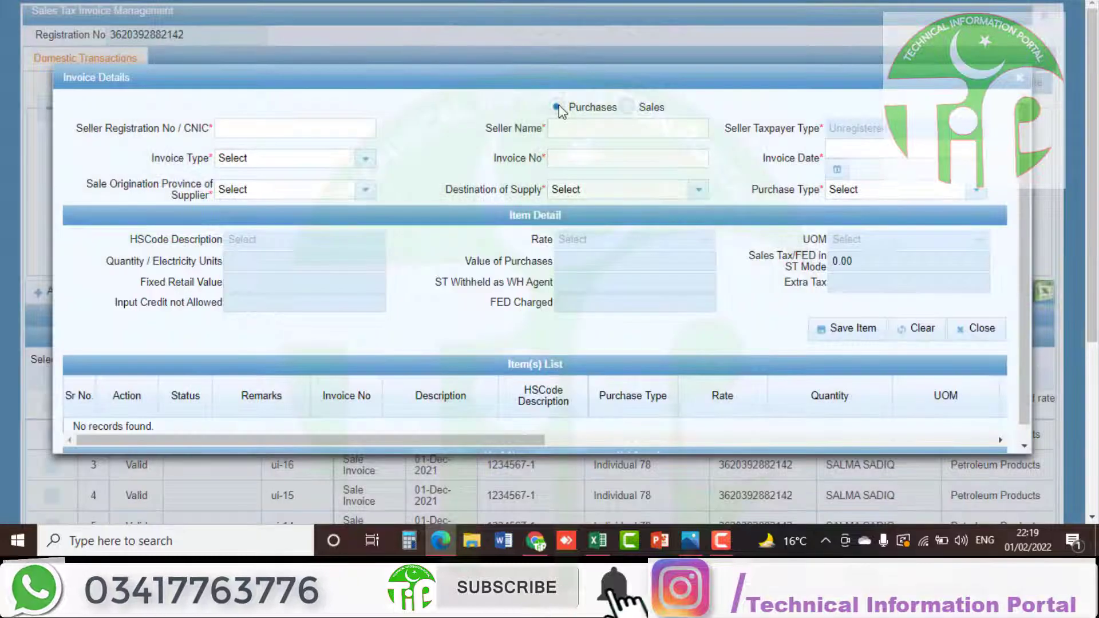
{"action": "left_click", "coordinate": [330, 127]}
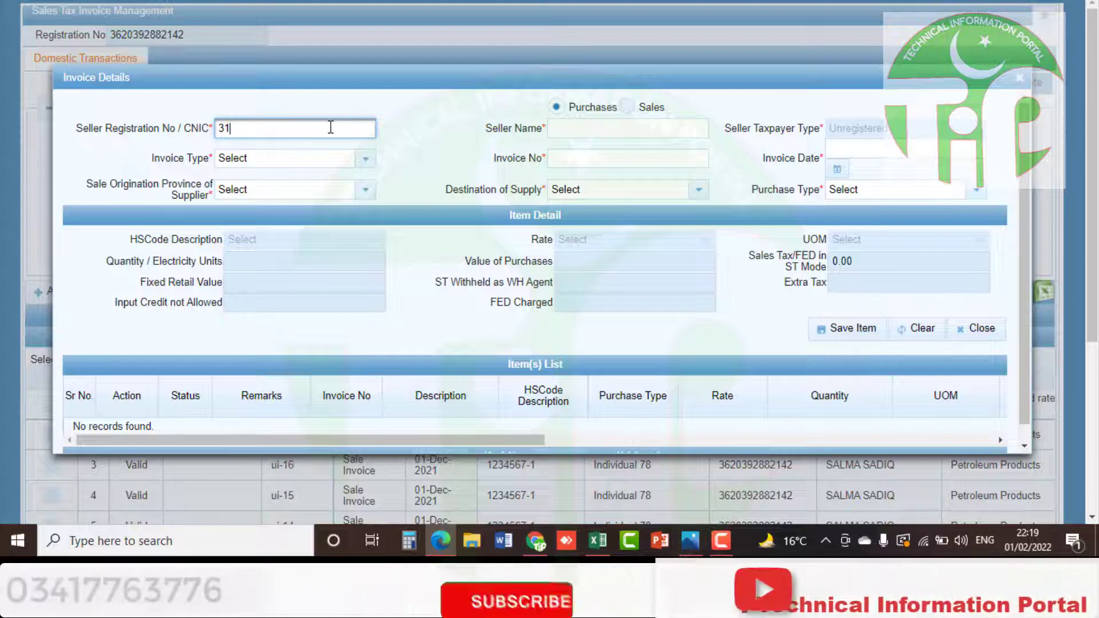
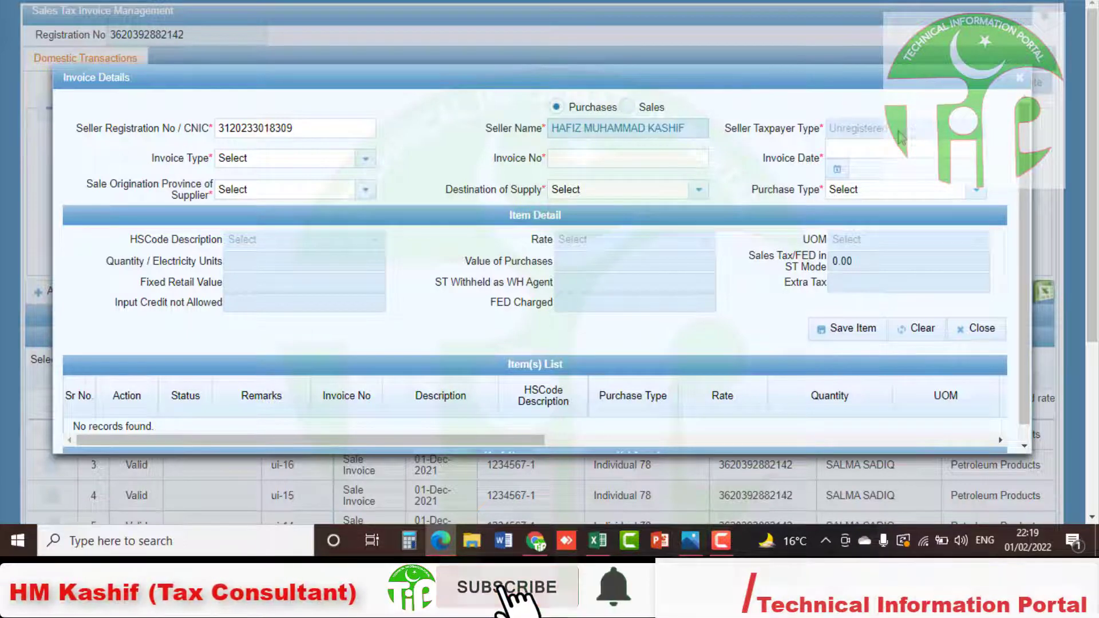
{"action": "left_click_drag", "start_coordinate": [898, 133], "coordinate": [830, 138]}
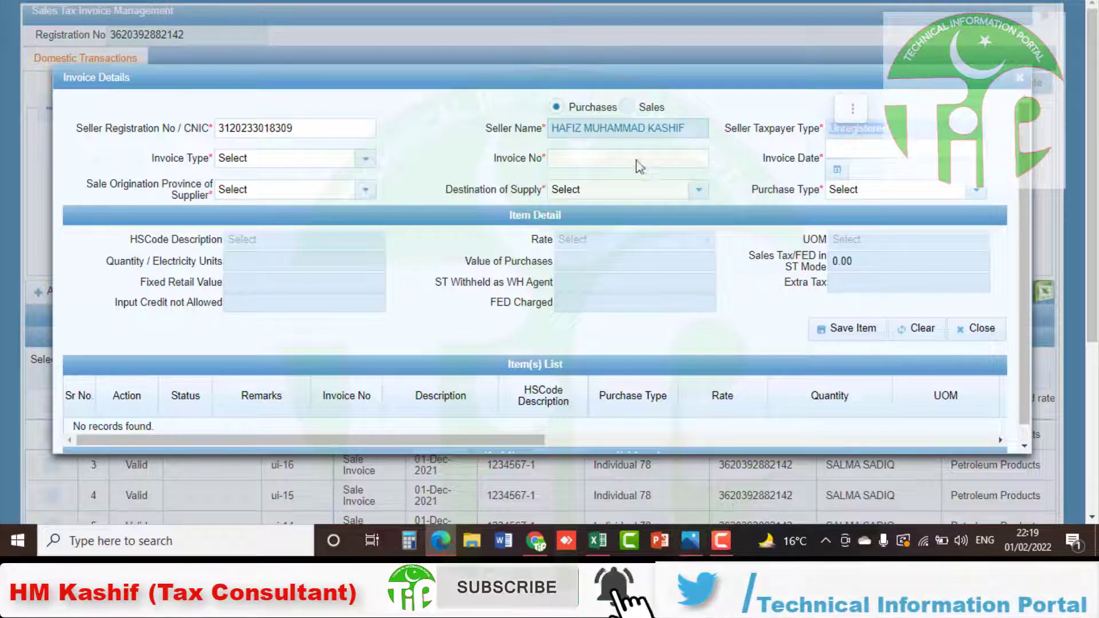
{"action": "left_click", "coordinate": [366, 160]}
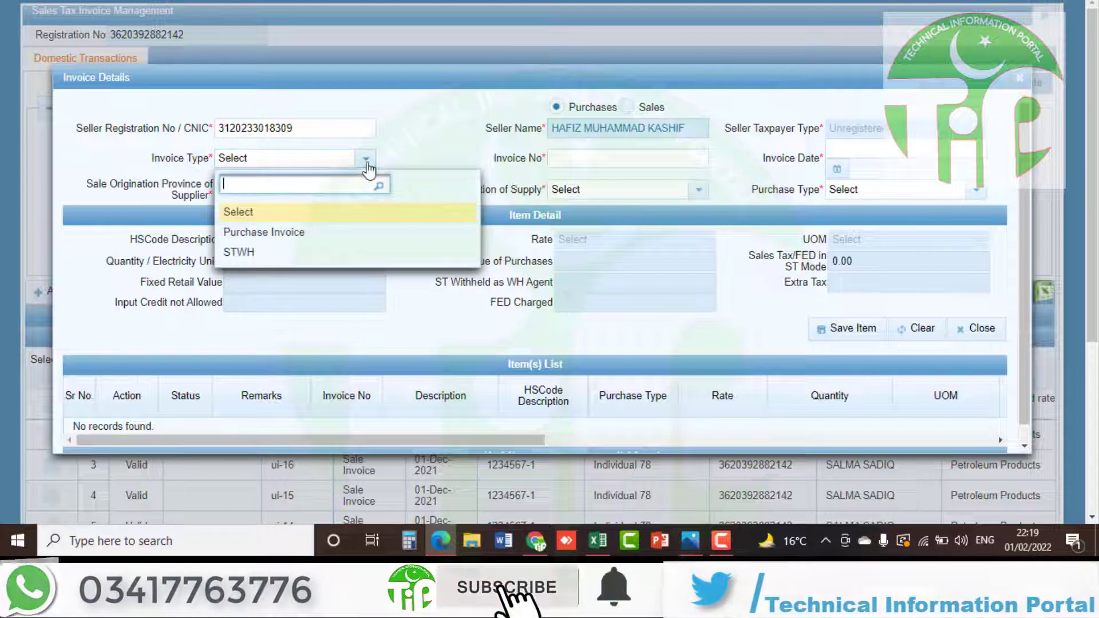
{"action": "left_click", "coordinate": [269, 232]}
{"action": "left_click", "coordinate": [601, 150]}
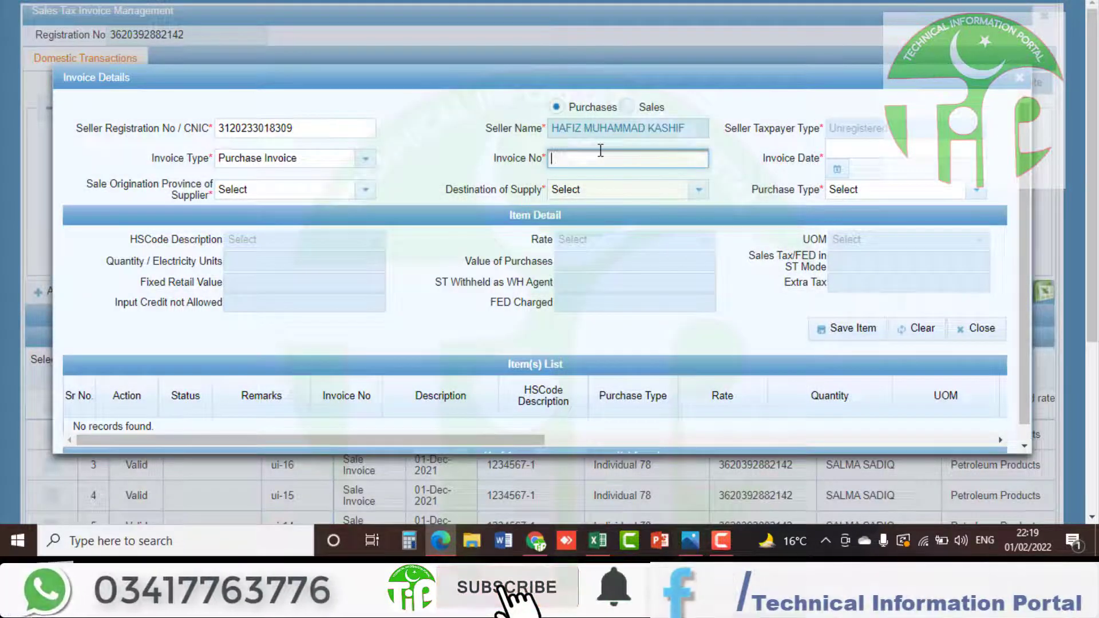
{"action": "type", "text": "7786"}
Date the invoice 22-12-2021 with supplier province and destination CAPITAL TERRITORY
{"action": "left_click", "coordinate": [836, 169]}
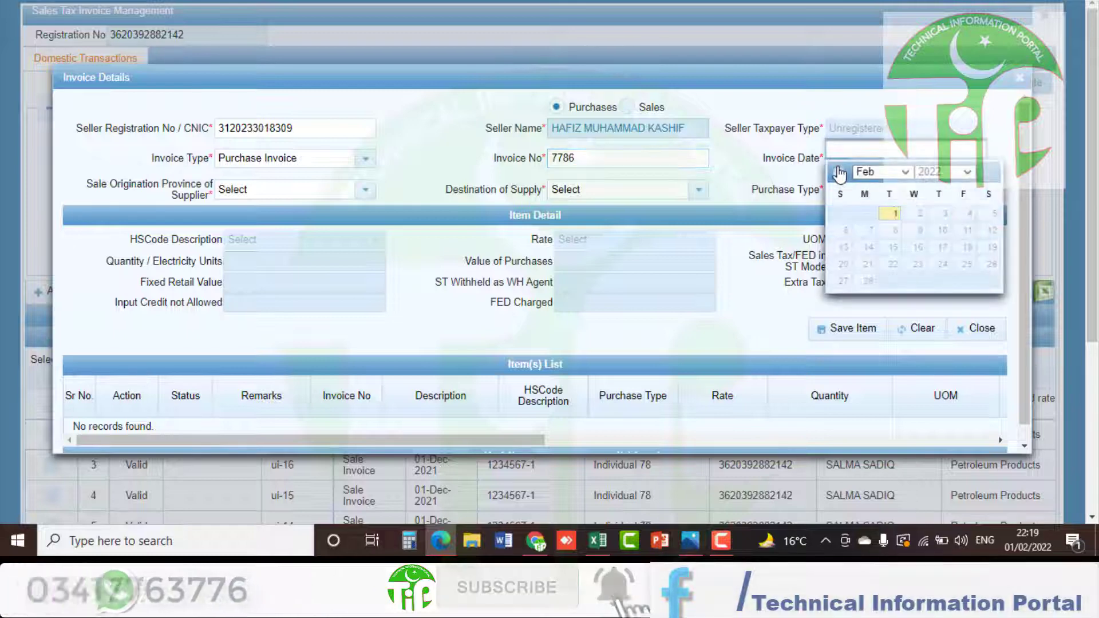
{"action": "left_click", "coordinate": [838, 173]}
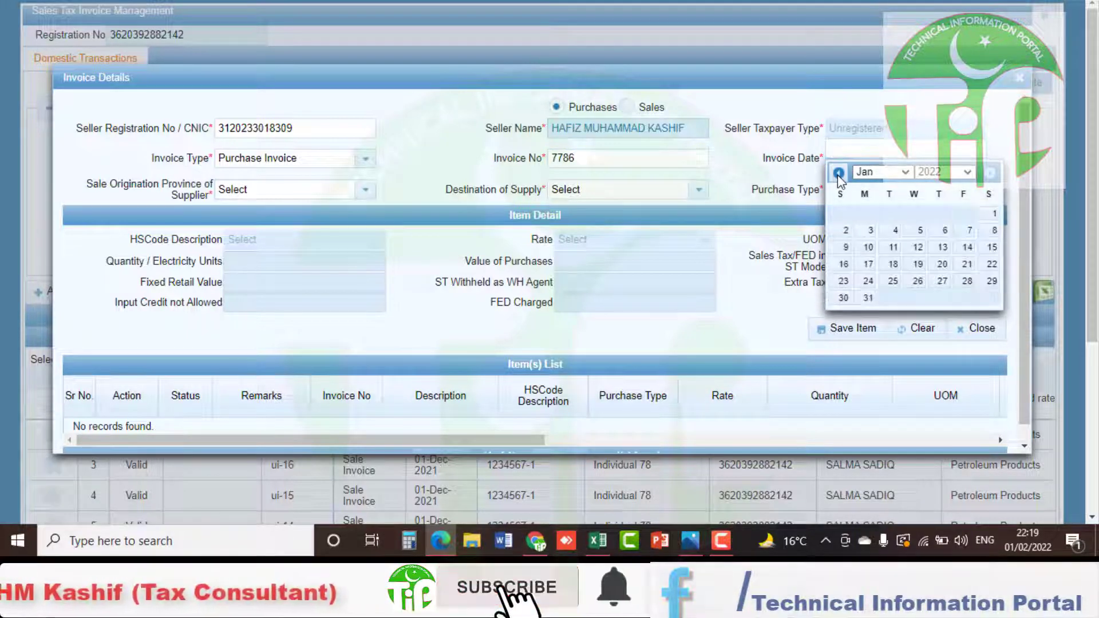
{"action": "left_click", "coordinate": [839, 173]}
{"action": "left_click", "coordinate": [914, 264]}
{"action": "left_click", "coordinate": [364, 190]}
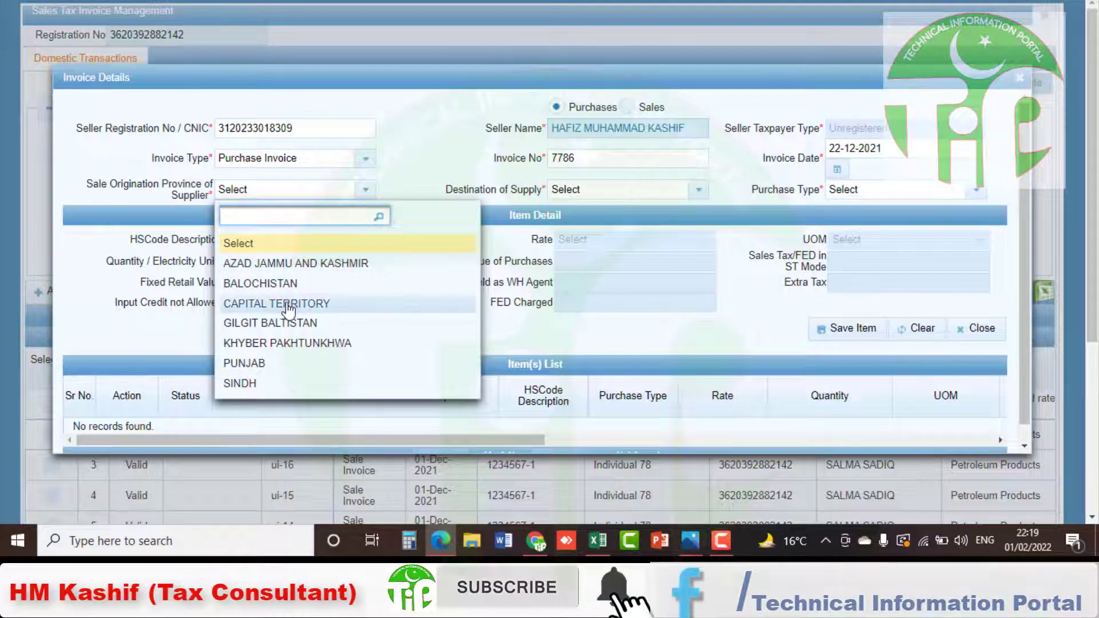
{"action": "left_click", "coordinate": [287, 308]}
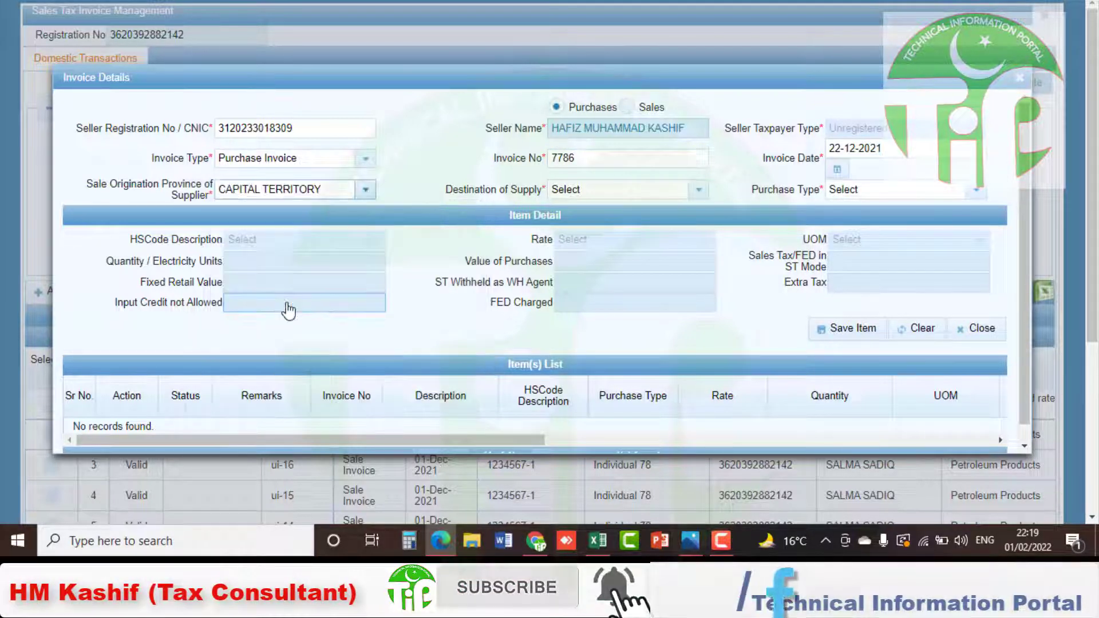
{"action": "left_click", "coordinate": [689, 194]}
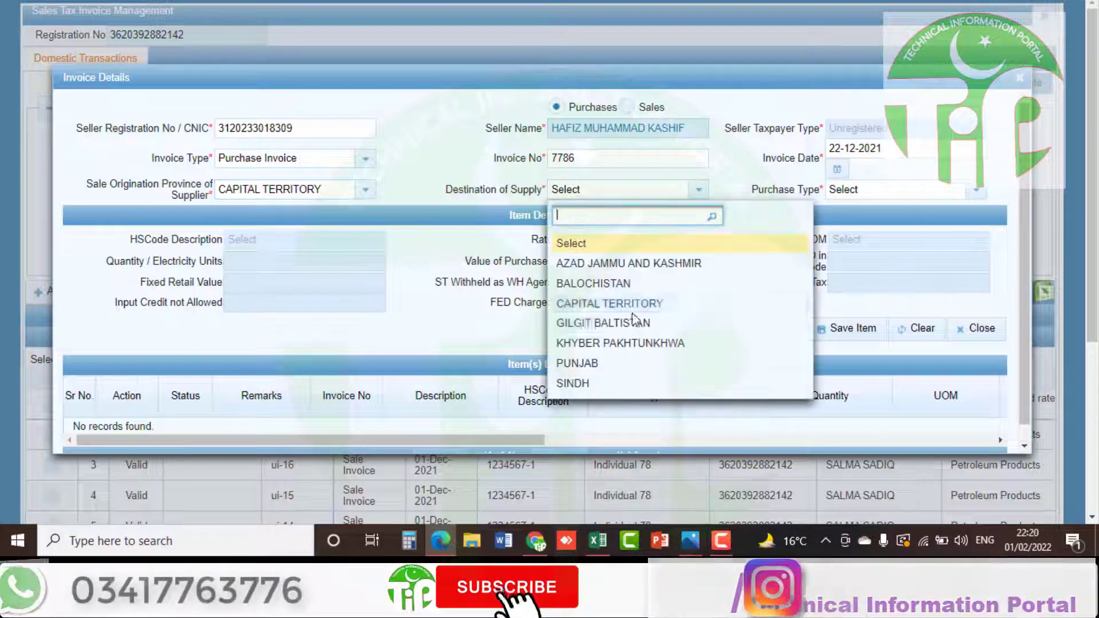
{"action": "left_click", "coordinate": [608, 303]}
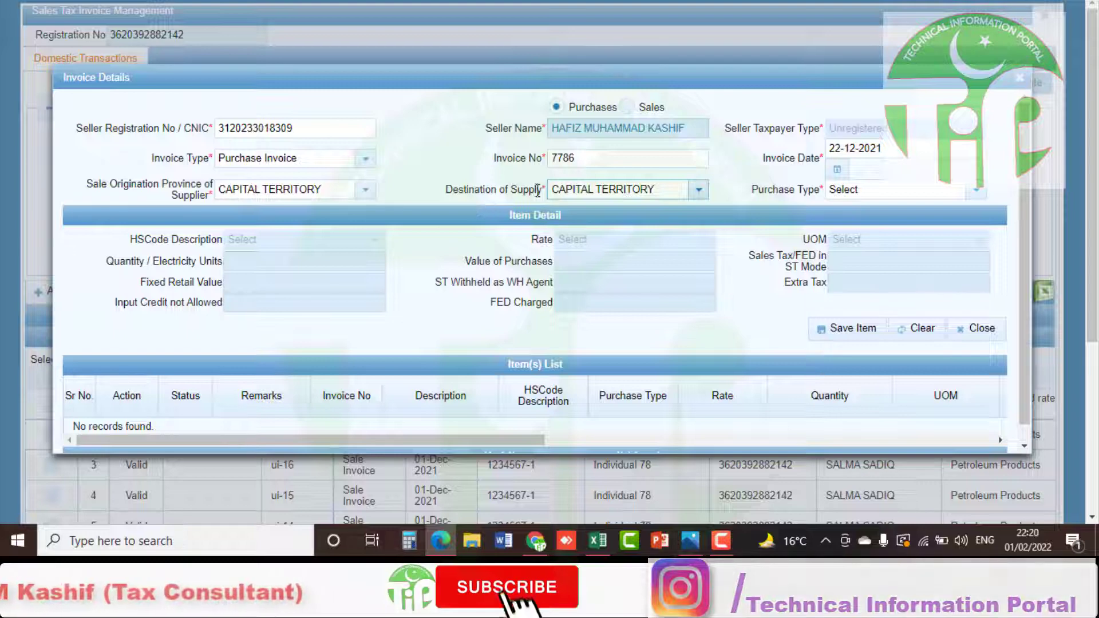
Set purchase type Goods at standard rate, HS code 85-85-a Electric Transmission, unit KWH
{"action": "left_click", "coordinate": [976, 192]}
{"action": "left_click", "coordinate": [790, 263]}
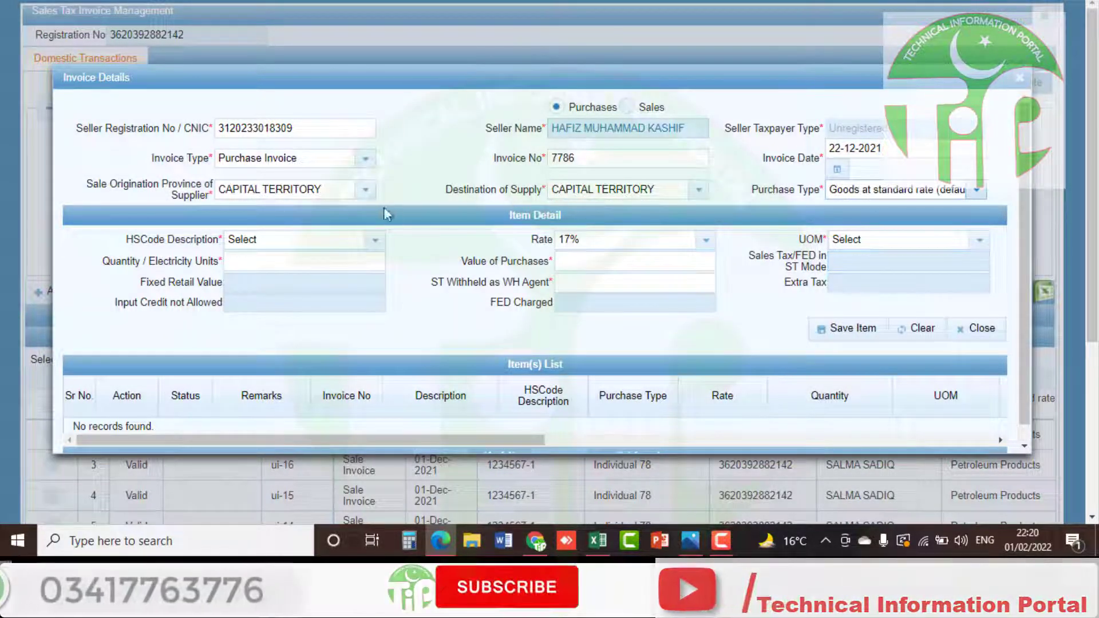
{"action": "left_click", "coordinate": [372, 240]}
{"action": "type", "text": "ele"}
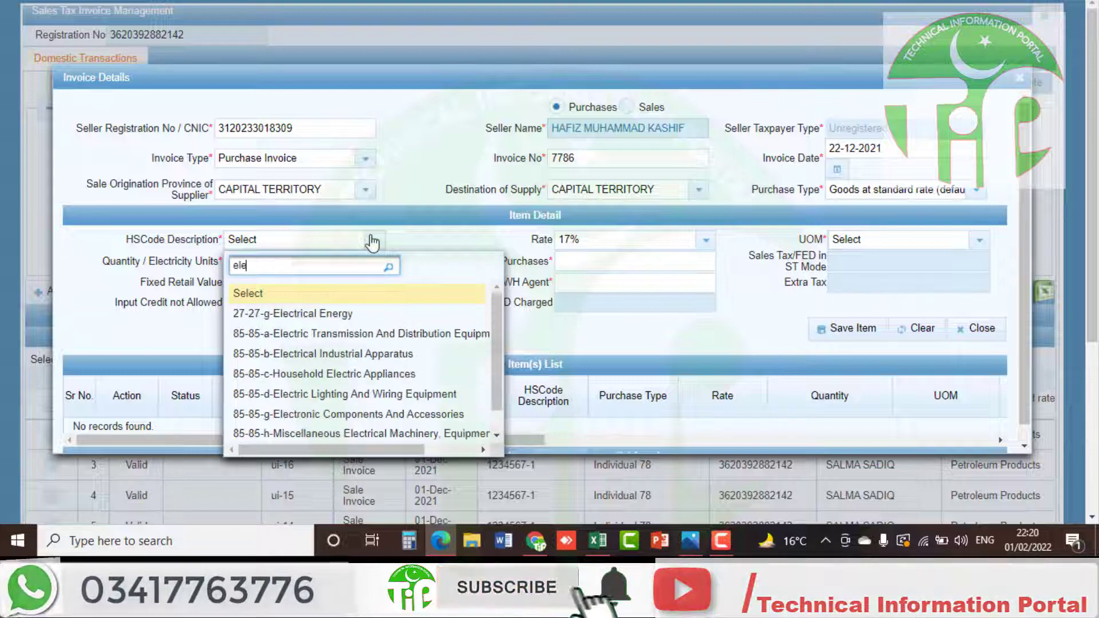
{"action": "left_click", "coordinate": [321, 334]}
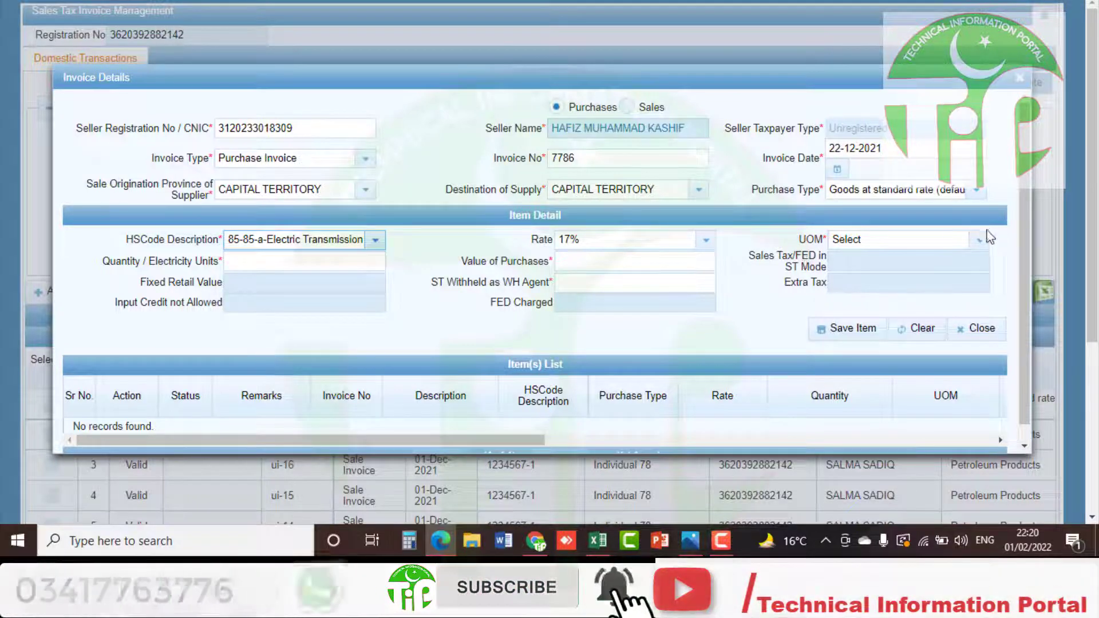
{"action": "left_click", "coordinate": [979, 240]}
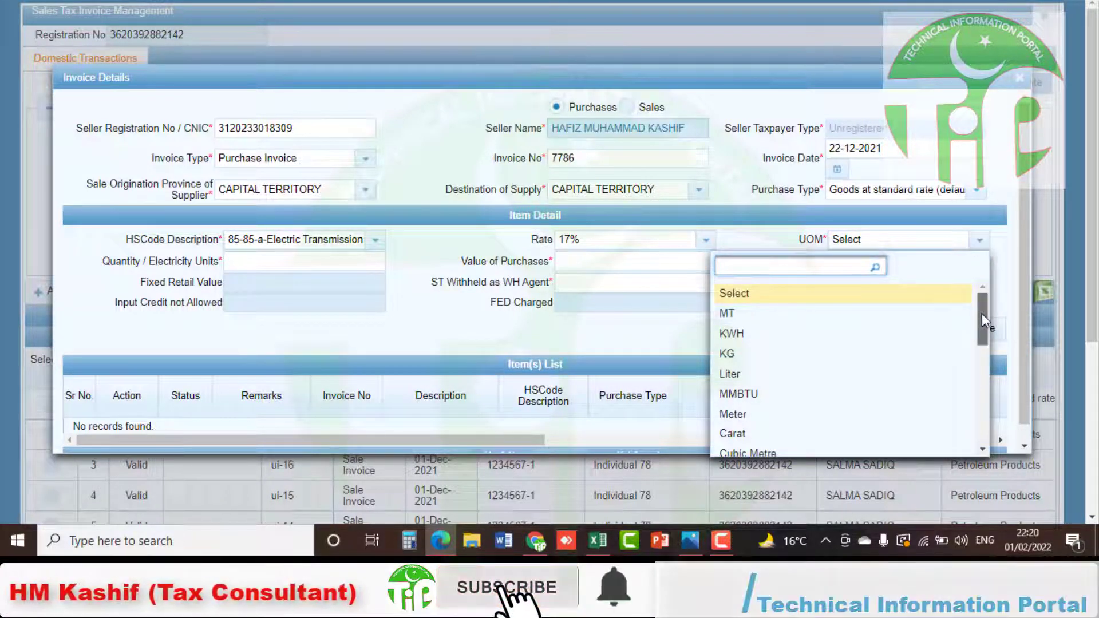
{"action": "mouse_move", "coordinate": [981, 313]}
{"action": "left_mouse_down"}
{"action": "mouse_move", "coordinate": [988, 353]}
{"action": "mouse_move", "coordinate": [968, 330]}
{"action": "left_mouse_up"}
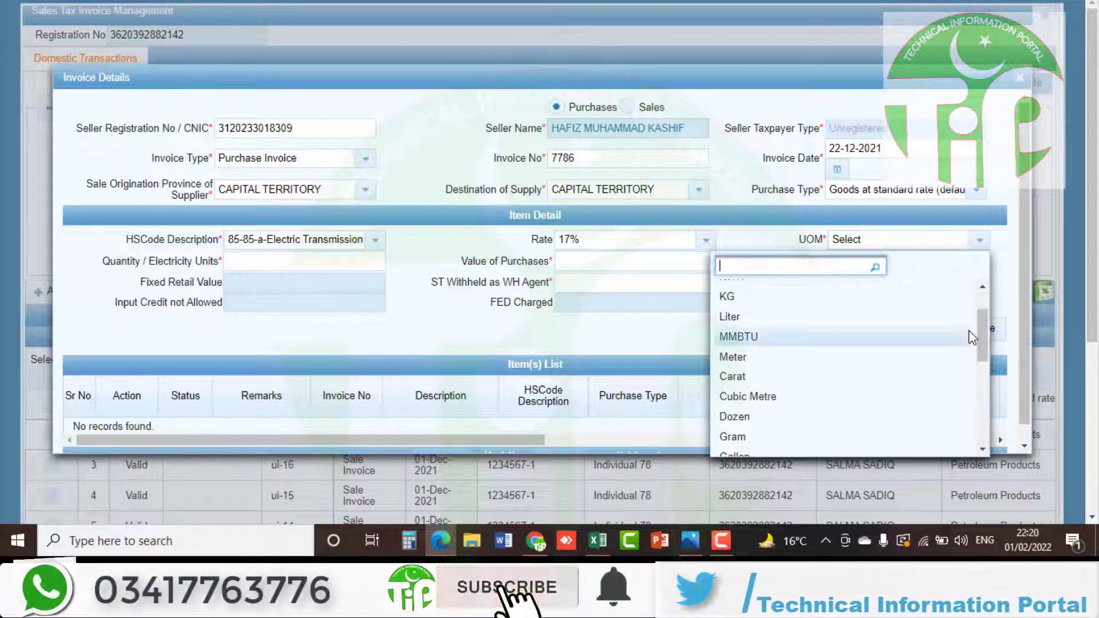
{"action": "left_click", "coordinate": [733, 280]}
Enter quantity and value 10,000, keep the 1,700 withheld amount, and save the item
{"action": "left_click", "coordinate": [275, 257]}
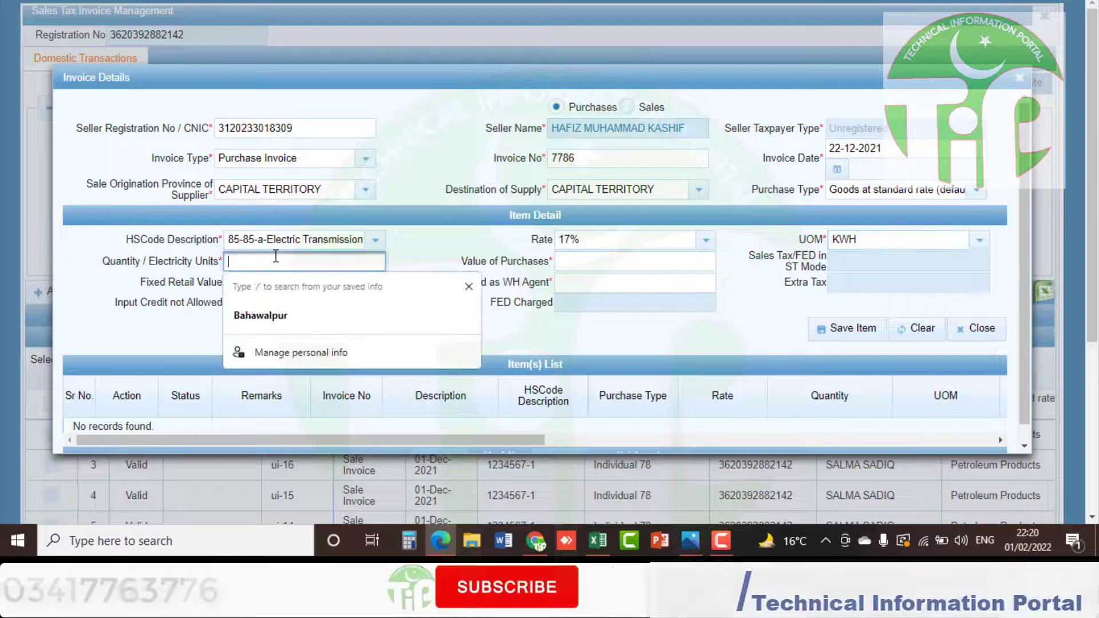
{"action": "key", "text": "Tab"}
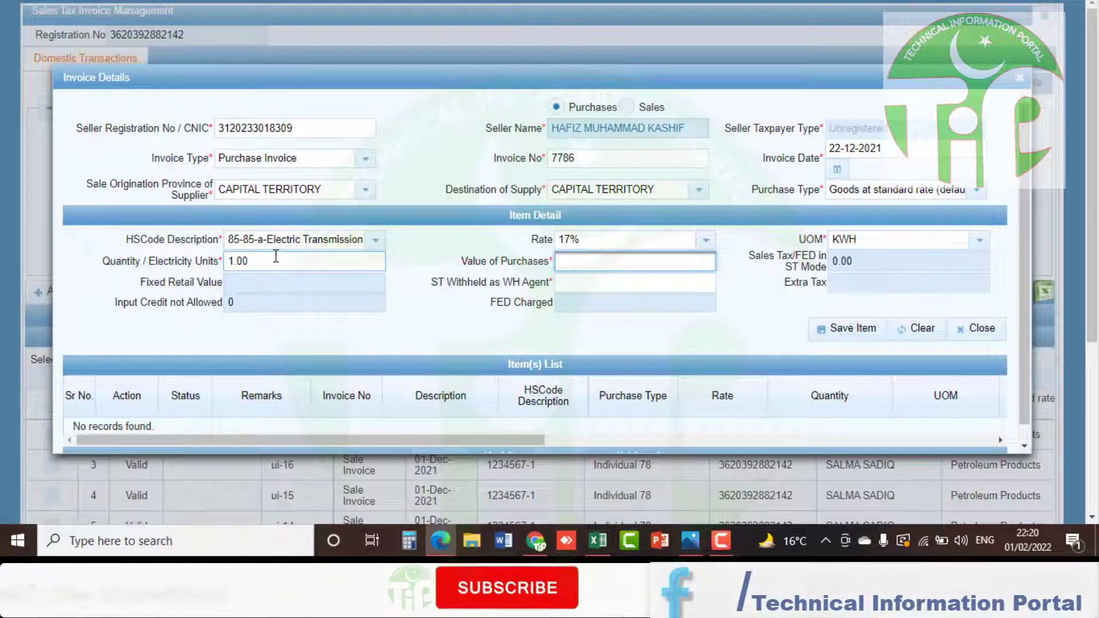
{"action": "type", "text": "100"}
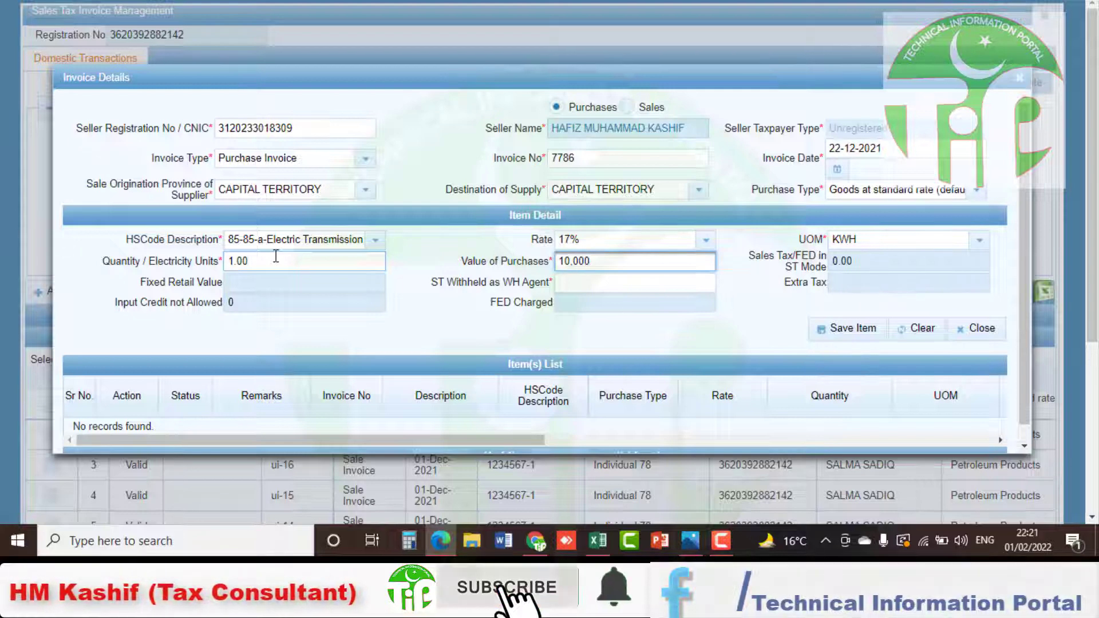
{"action": "key", "text": "Tab"}
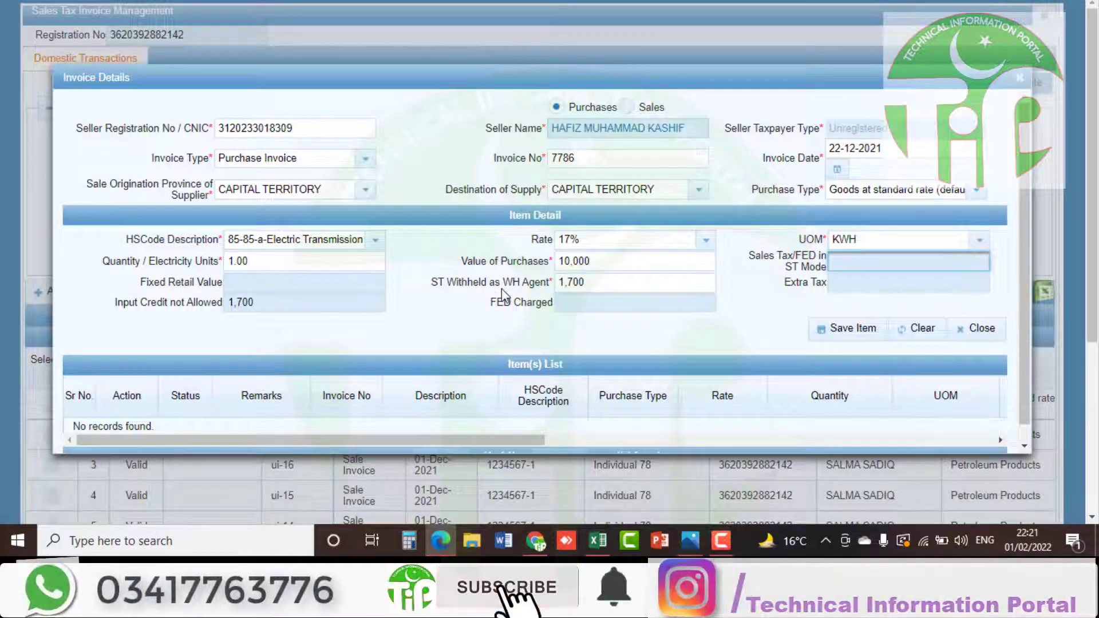
{"action": "left_click", "coordinate": [595, 281]}
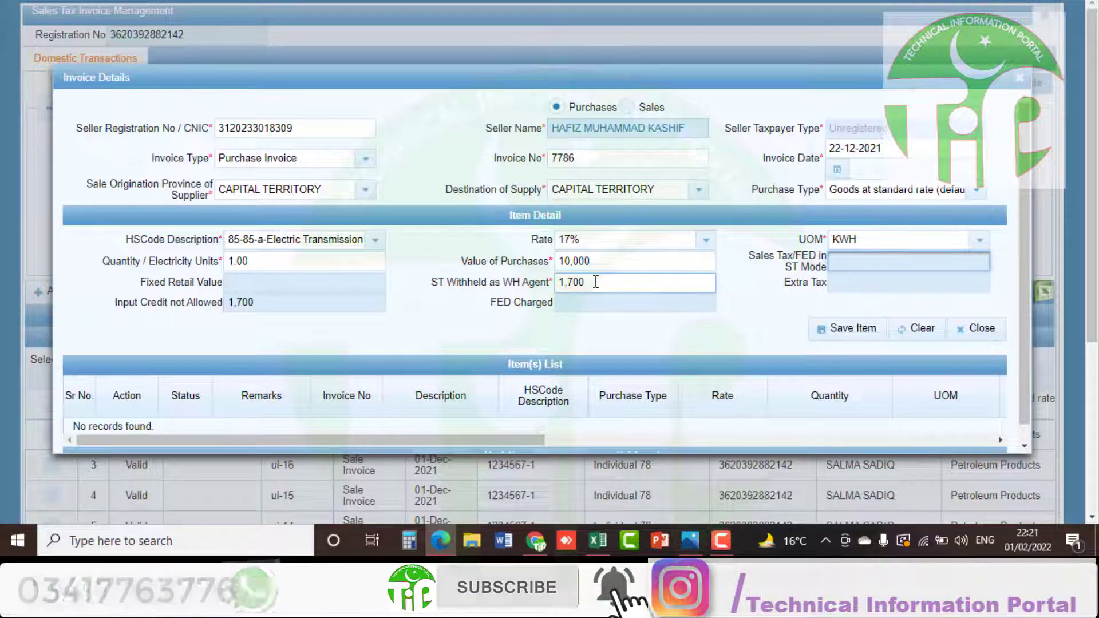
{"action": "double_click", "coordinate": [595, 281]}
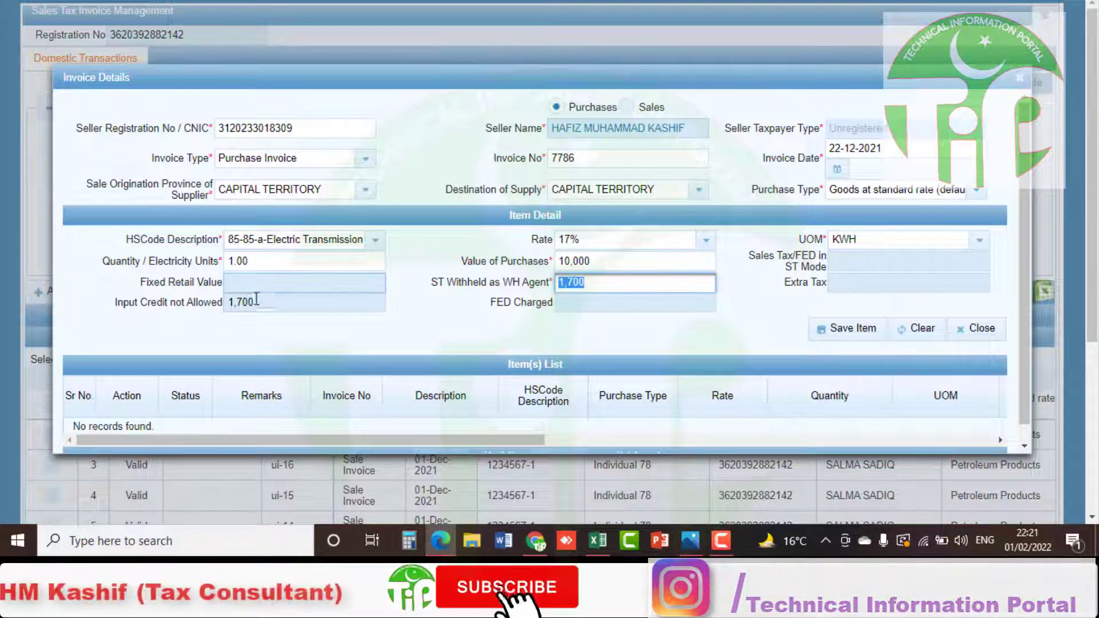
{"action": "left_click", "coordinate": [148, 313]}
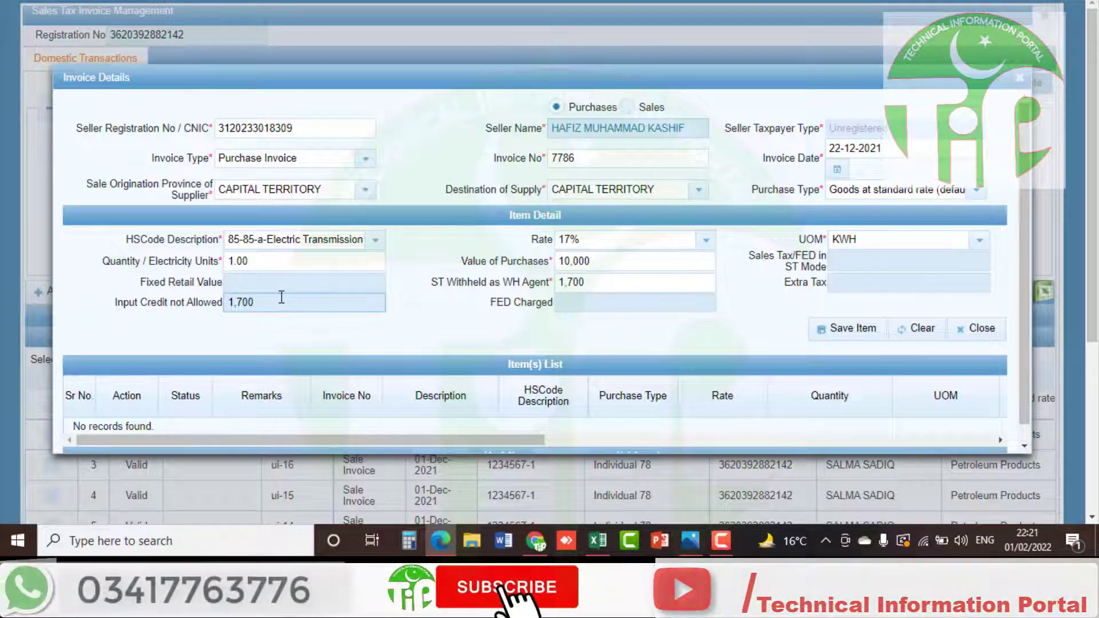
{"action": "left_click", "coordinate": [850, 329]}
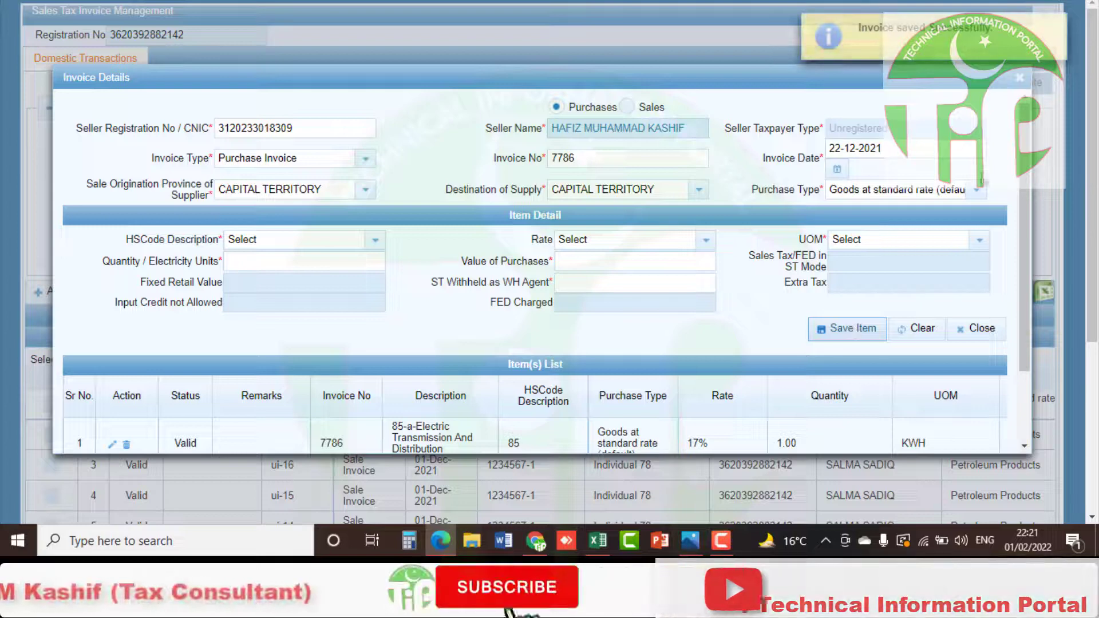
{"action": "left_click", "coordinate": [1020, 79]}
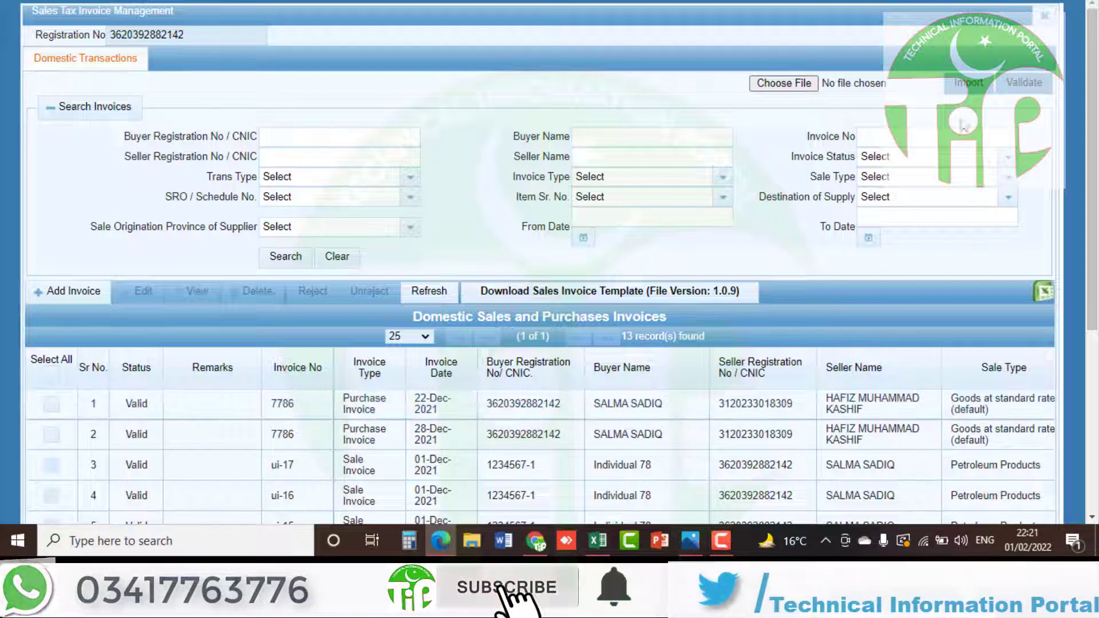
Open the 26(1) return by searching tax period 2022 and selecting 01-Dec-2021 to 31-Dec-2021
{"action": "left_click", "coordinate": [1044, 18]}
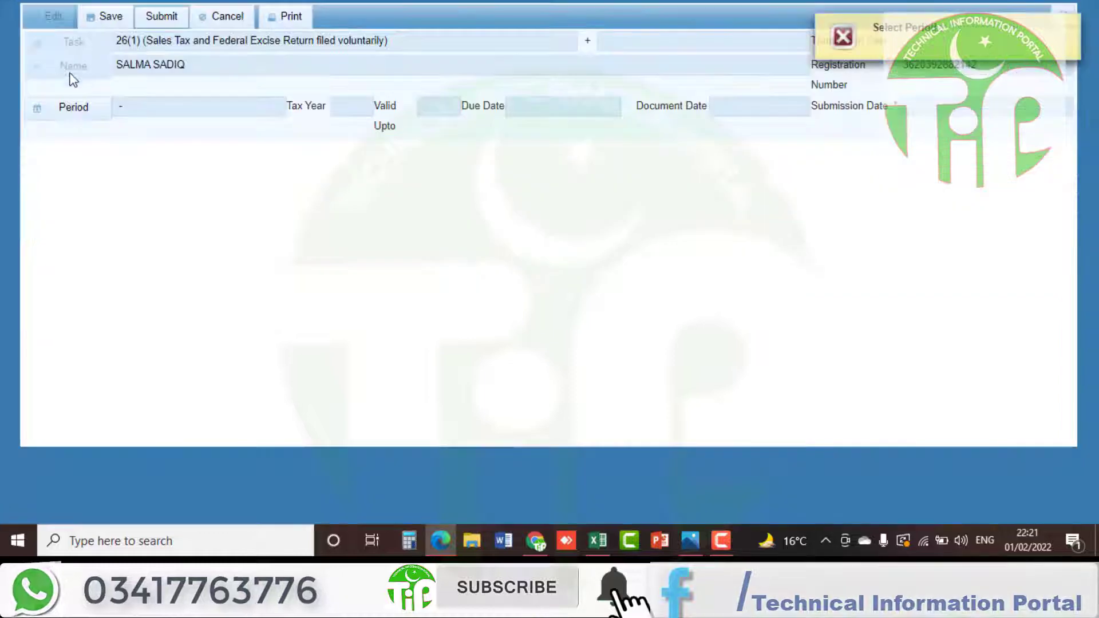
{"action": "left_click", "coordinate": [73, 108]}
{"action": "type", "text": "2"}
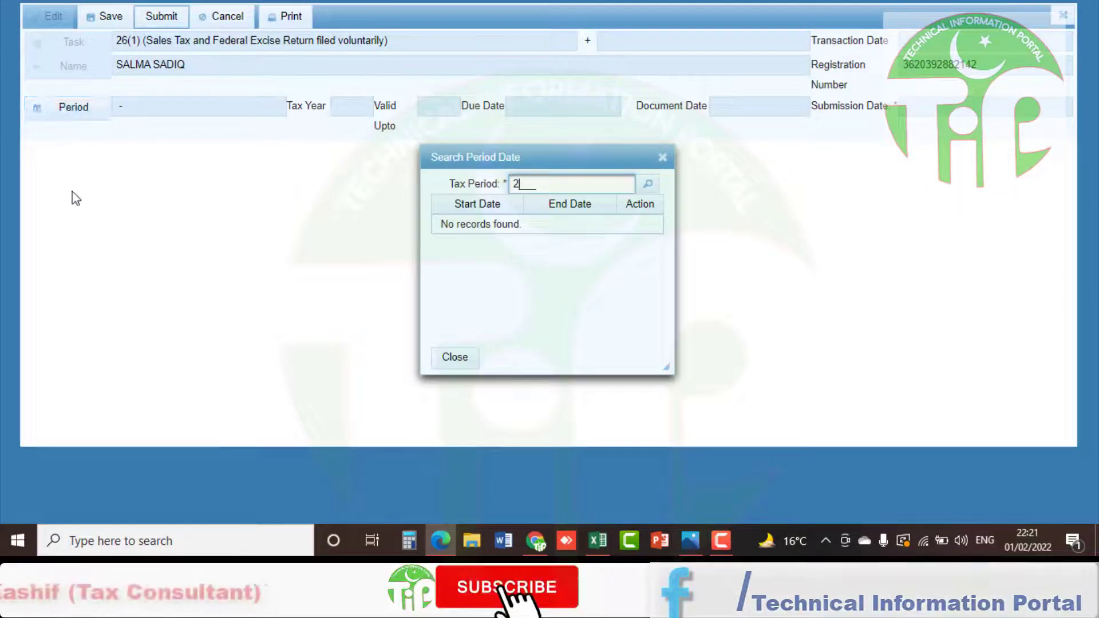
{"action": "type", "text": "022"}
{"action": "key", "text": "Return"}
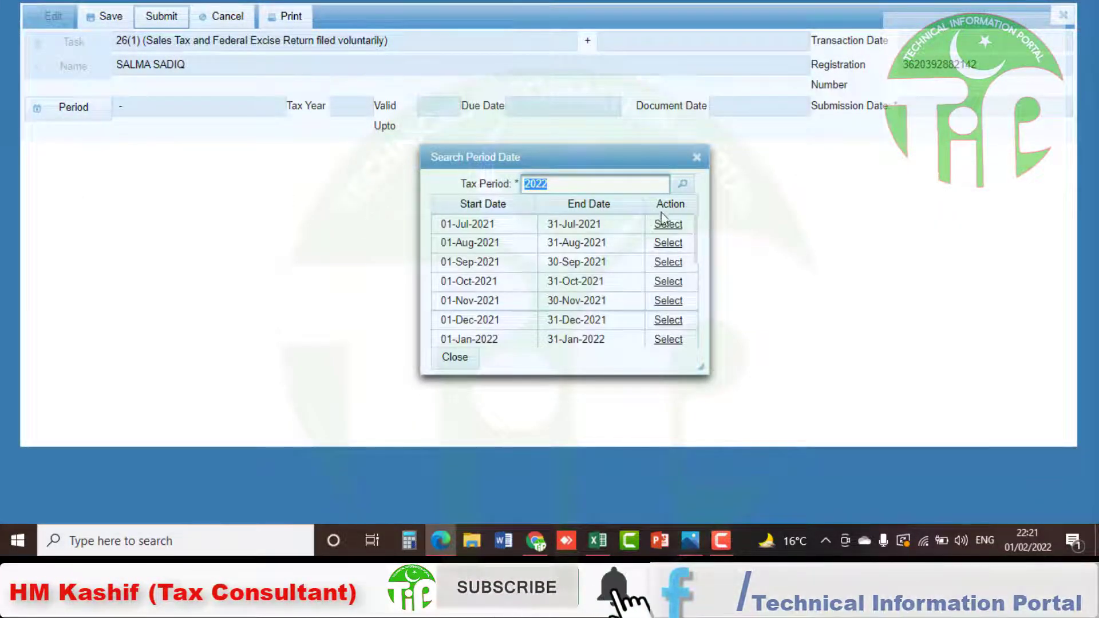
{"action": "left_click_drag", "start_coordinate": [696, 222], "coordinate": [696, 270]}
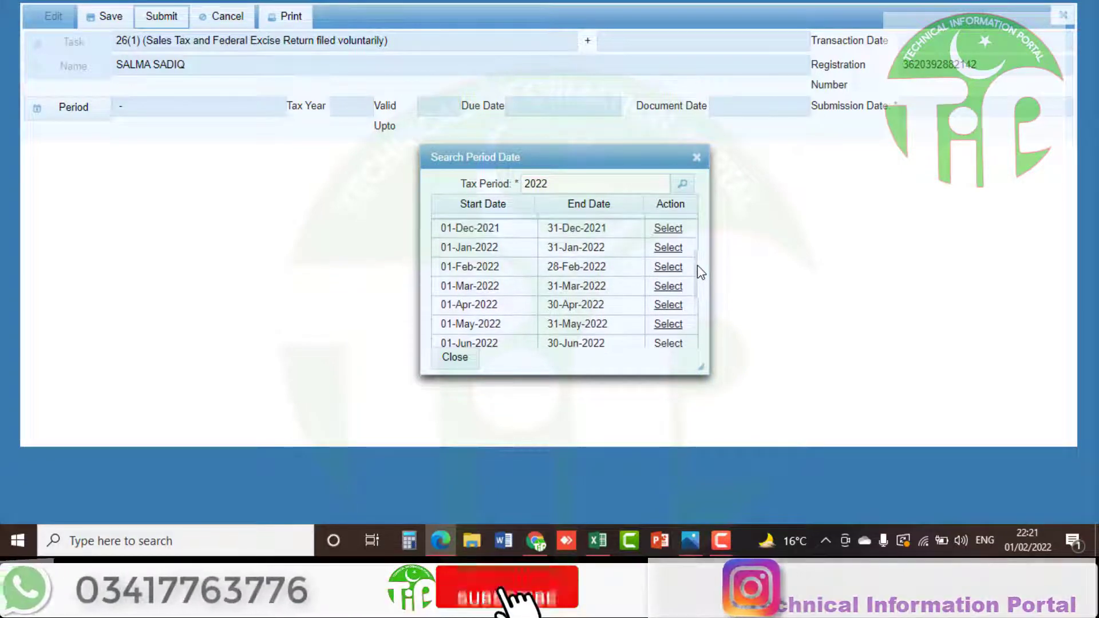
{"action": "left_click", "coordinate": [668, 231]}
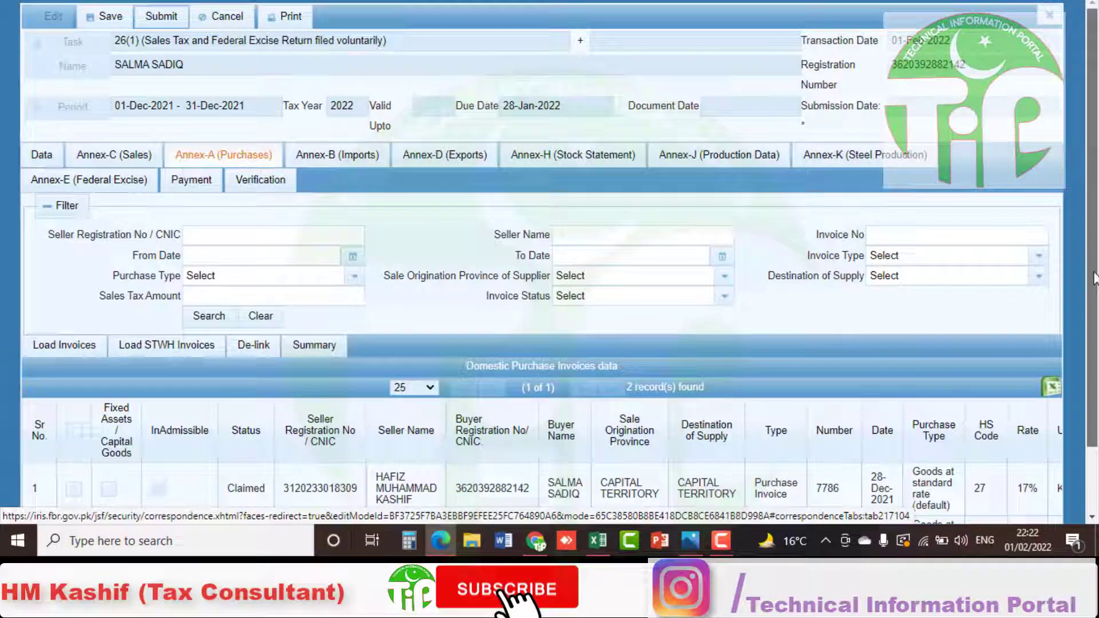
{"action": "left_click_drag", "start_coordinate": [1094, 267], "coordinate": [1096, 330]}
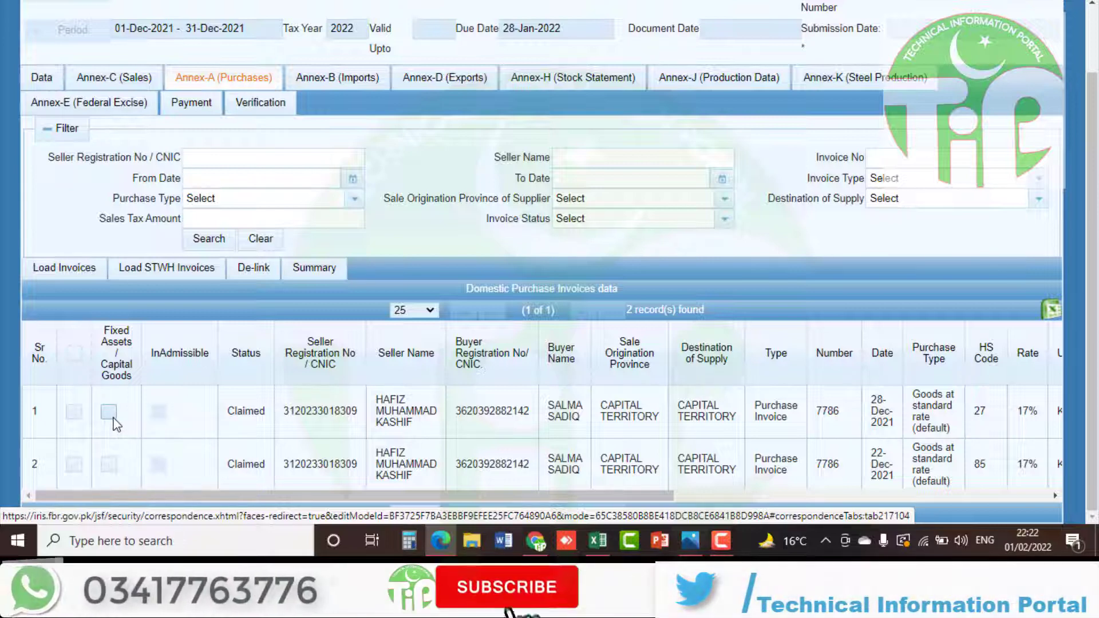
{"action": "mouse_move", "coordinate": [160, 415]}
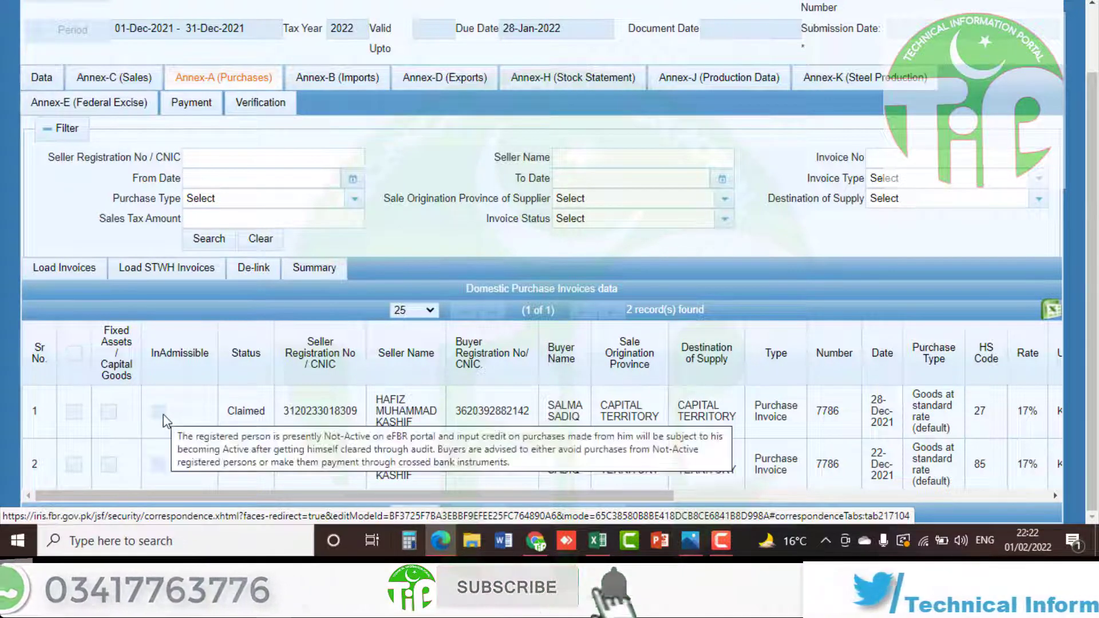